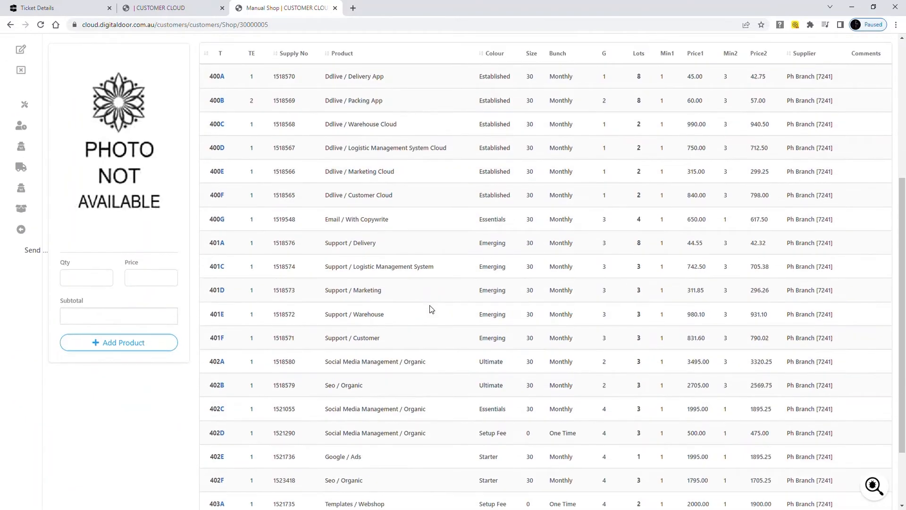
- Review the product list on the Manual Sales page, including its Lots column
{"action": "scroll", "coordinate": [431, 309], "scroll_direction": "up", "scroll_amount": 7}
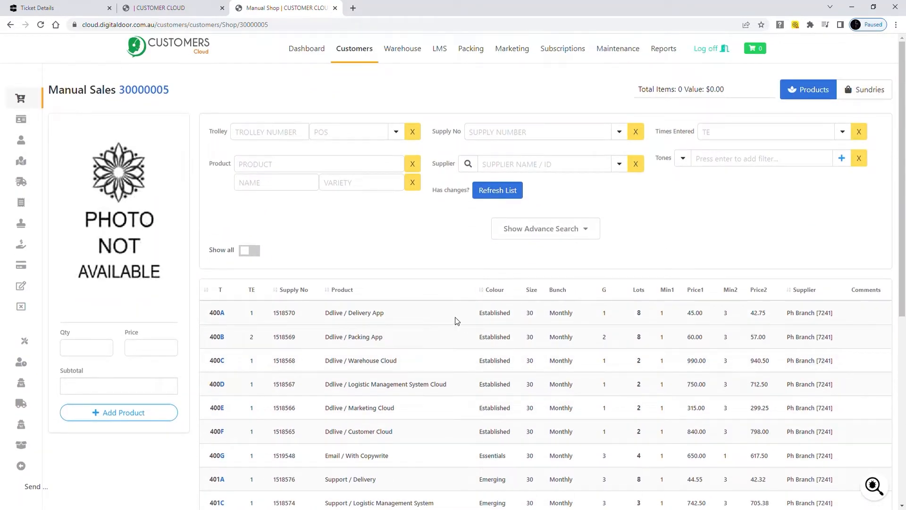
{"action": "scroll", "coordinate": [456, 319], "scroll_direction": "down", "scroll_amount": 2}
{"action": "left_click_drag", "start_coordinate": [631, 197], "coordinate": [653, 197]}
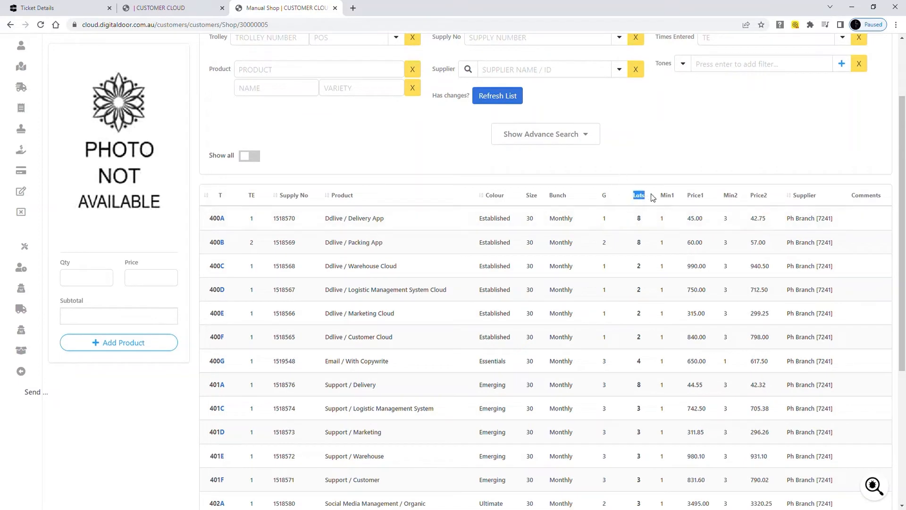
{"action": "left_click", "coordinate": [654, 190]}
{"action": "scroll", "coordinate": [655, 186], "scroll_direction": "up", "scroll_amount": 2}
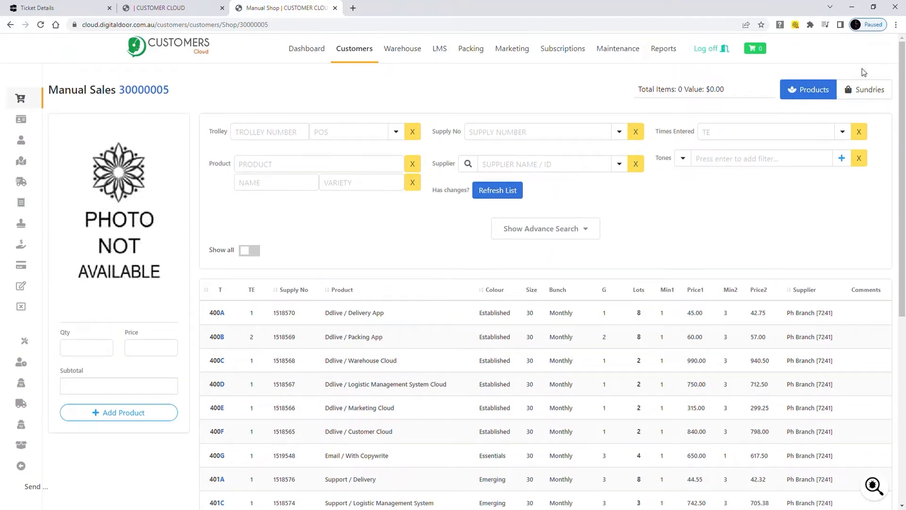
- View the available sundry charges and return to the product list
{"action": "left_click", "coordinate": [872, 90]}
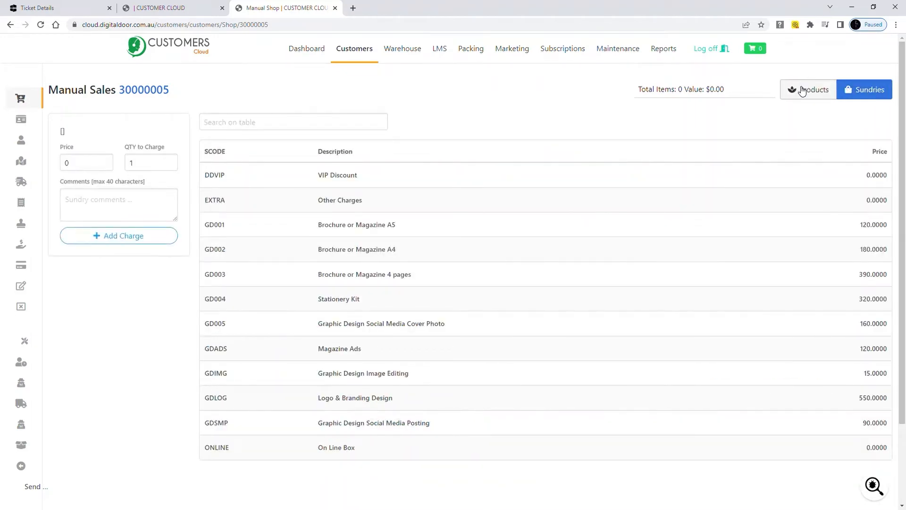
{"action": "left_click", "coordinate": [804, 90]}
{"action": "left_click", "coordinate": [870, 92]}
{"action": "left_click", "coordinate": [823, 93]}
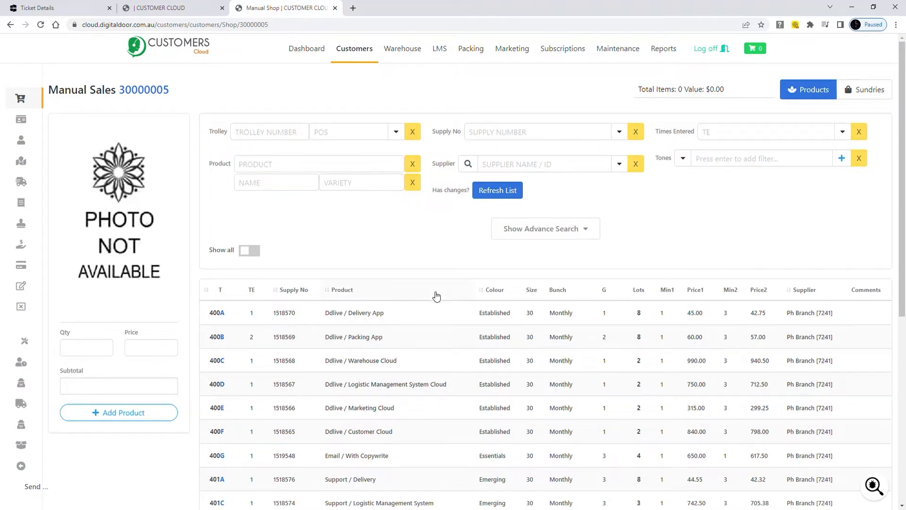
- Select the Ddlive / Marketing Cloud product in row 400E for the sale
{"action": "left_click", "coordinate": [427, 334]}
{"action": "left_click", "coordinate": [426, 319]}
{"action": "left_click", "coordinate": [428, 359]}
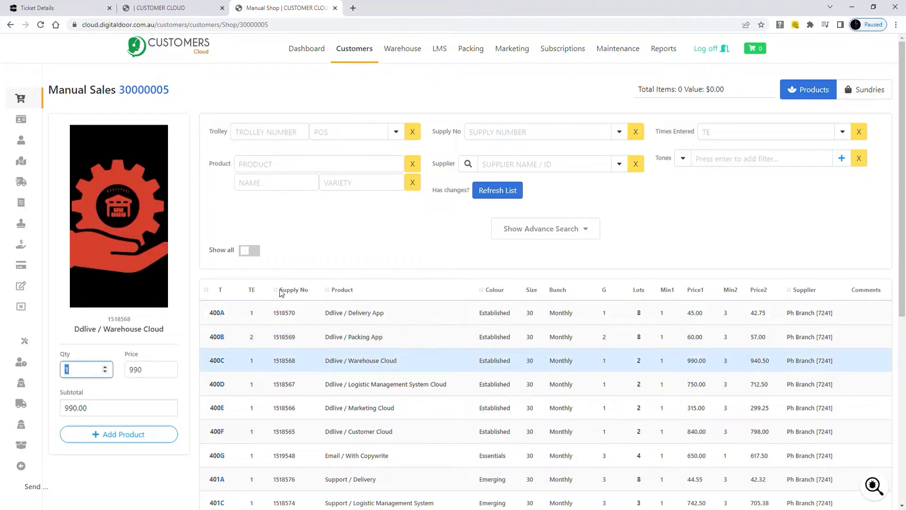
{"action": "left_click", "coordinate": [442, 411]}
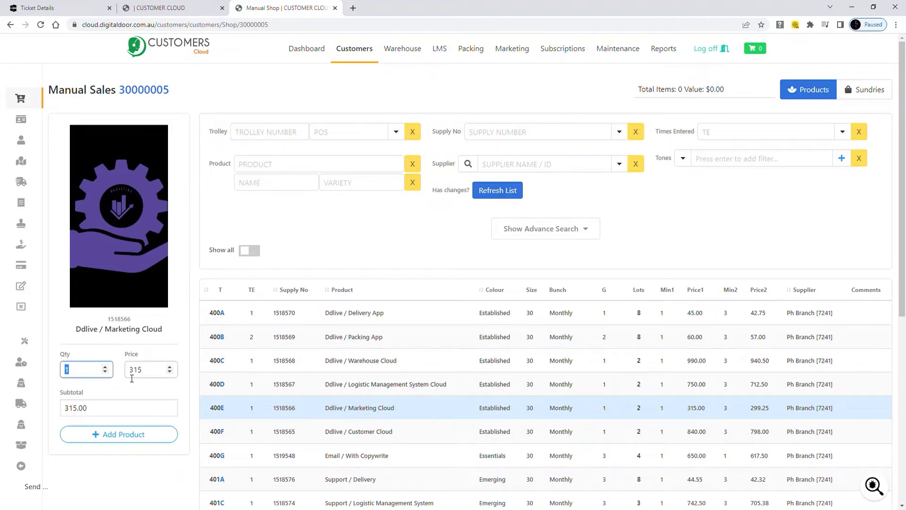
- Try to raise the Marketing Cloud quantity to 3 and decline the forced sale
{"action": "left_click", "coordinate": [164, 373]}
{"action": "left_click", "coordinate": [104, 369]}
{"action": "left_click", "coordinate": [104, 367]}
{"action": "left_click", "coordinate": [105, 367]}
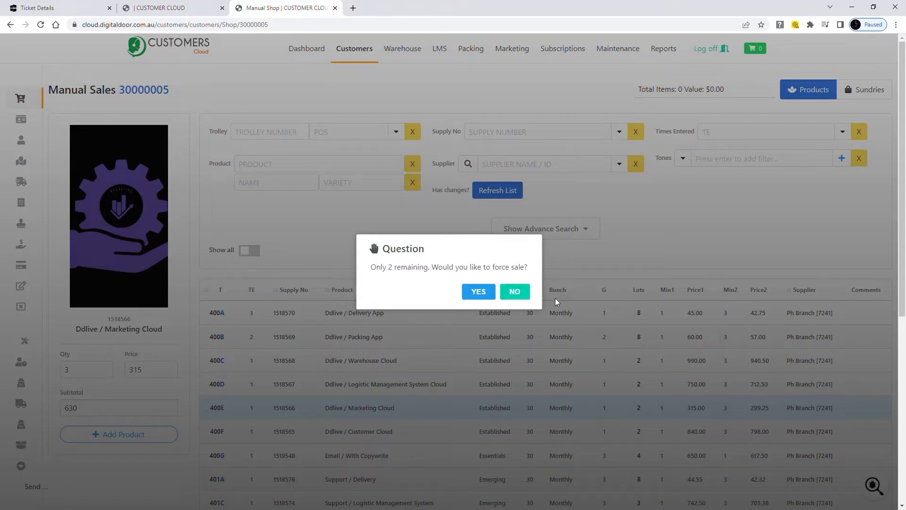
{"action": "left_click", "coordinate": [514, 292]}
- Set the Marketing Cloud quantity to 1 and add the product to the cart
{"action": "left_click", "coordinate": [107, 372]}
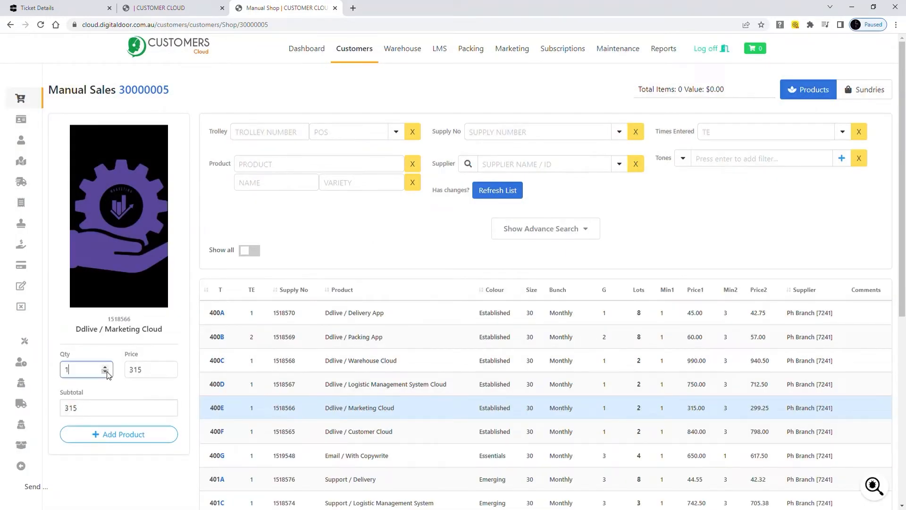
{"action": "left_click", "coordinate": [122, 435]}
- Filter the product list by trolley number 2 and clear that filter
{"action": "left_click", "coordinate": [286, 135]}
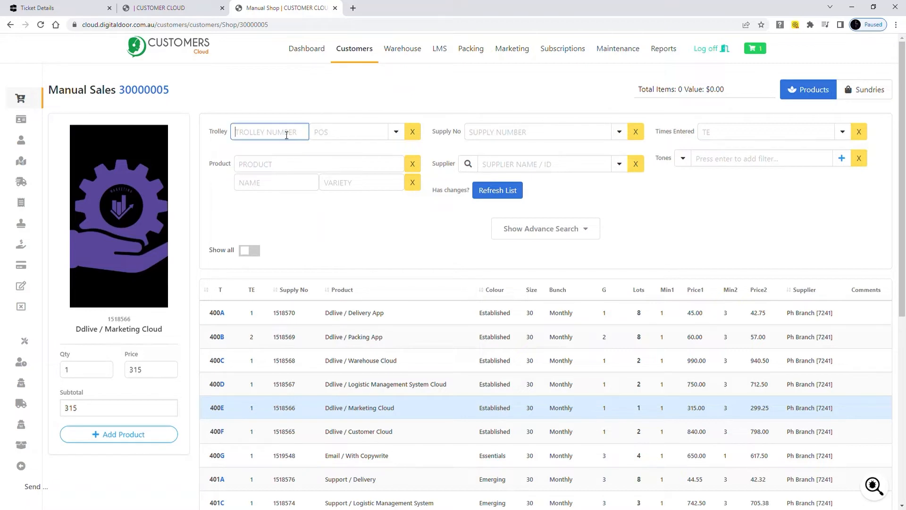
{"action": "type", "text": "2"}
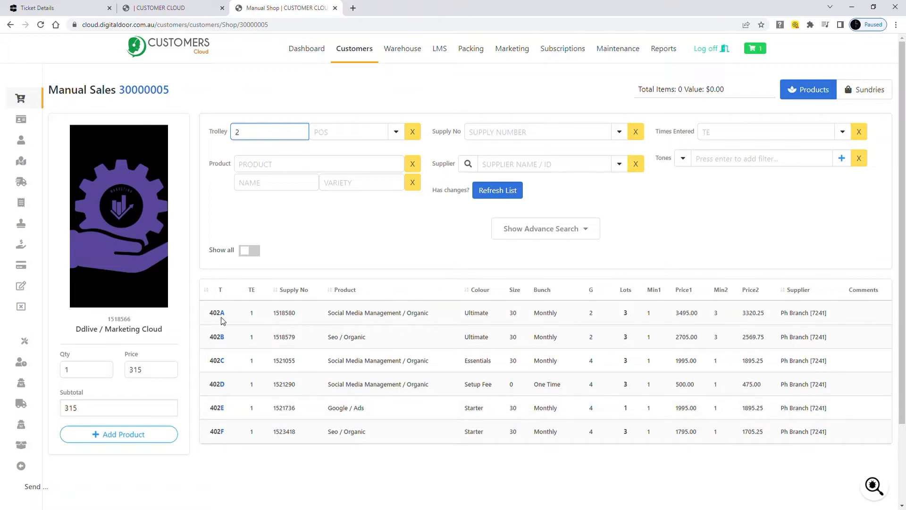
{"action": "key", "text": "BackSpace"}
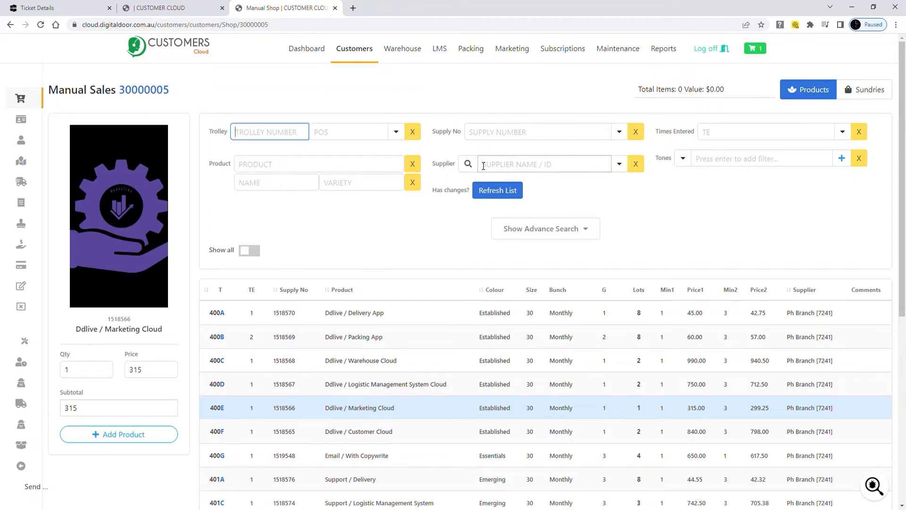
- Filter the products by DELIVERY and select the Ddlive / Delivery App
{"action": "left_click", "coordinate": [277, 165]}
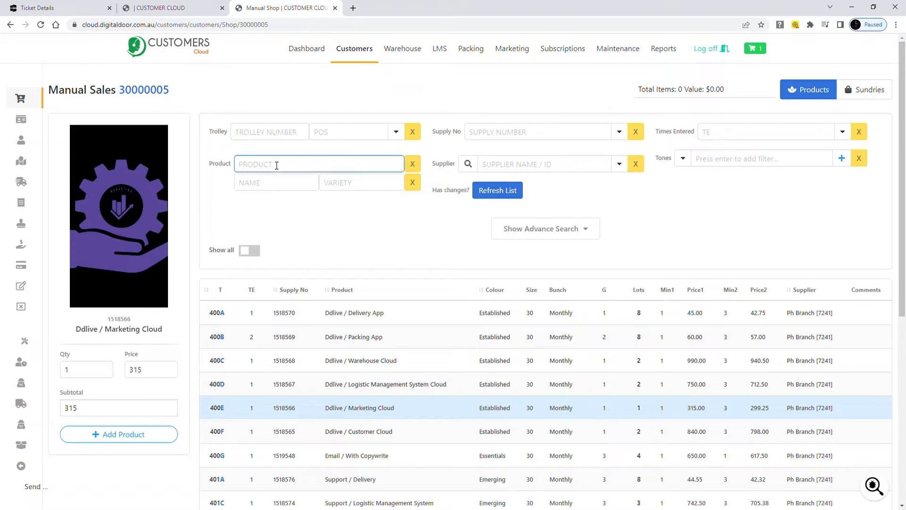
{"action": "type", "text": "DELI"}
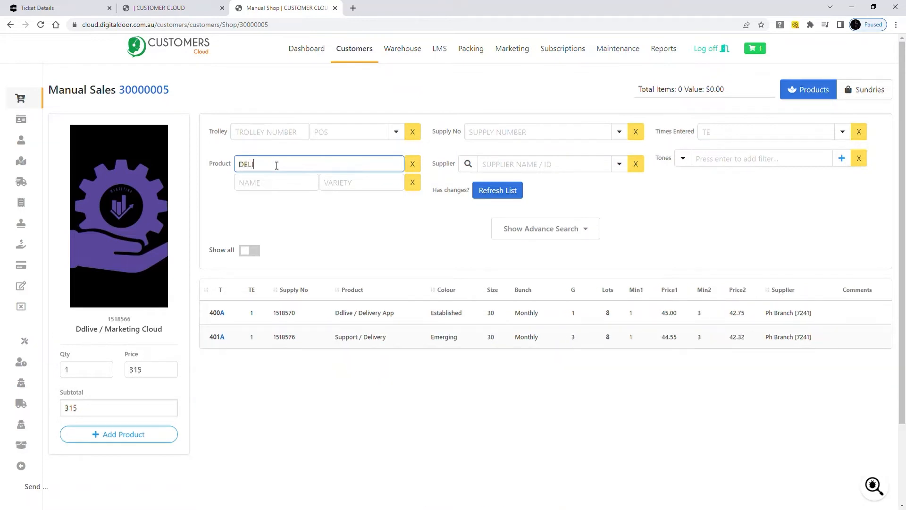
{"action": "type", "text": "VERY"}
{"action": "left_click", "coordinate": [403, 319]}
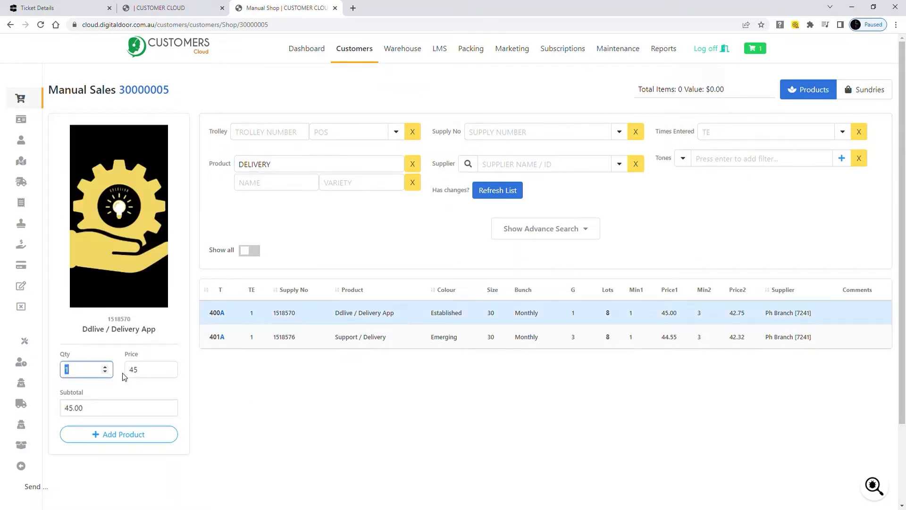
- Set the Delivery App price to 40.00, add it to the cart and dismiss the notification
{"action": "left_click", "coordinate": [152, 376]}
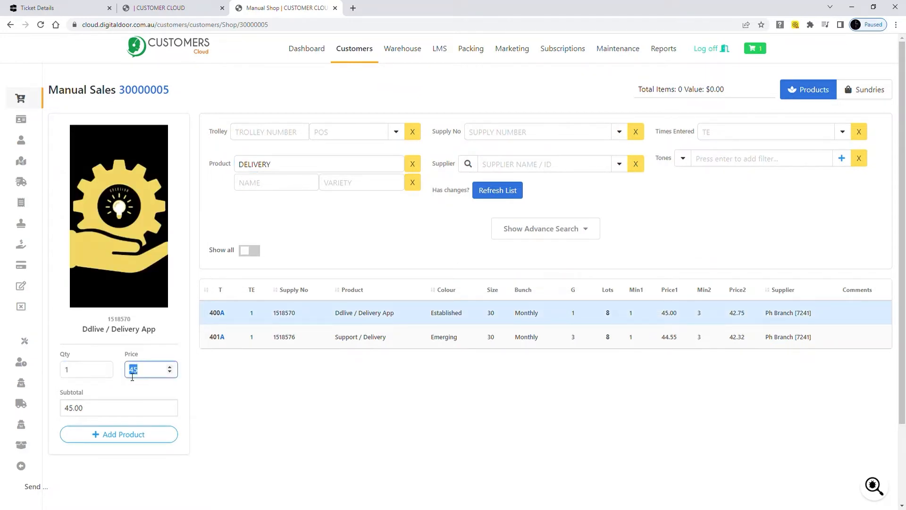
{"action": "type", "text": "40.00"}
{"action": "key", "text": "Tab"}
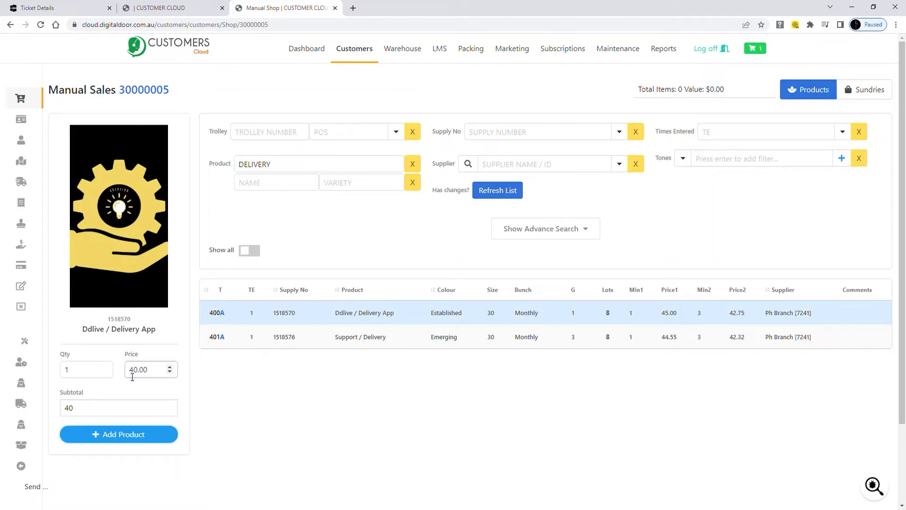
{"action": "left_click", "coordinate": [121, 434]}
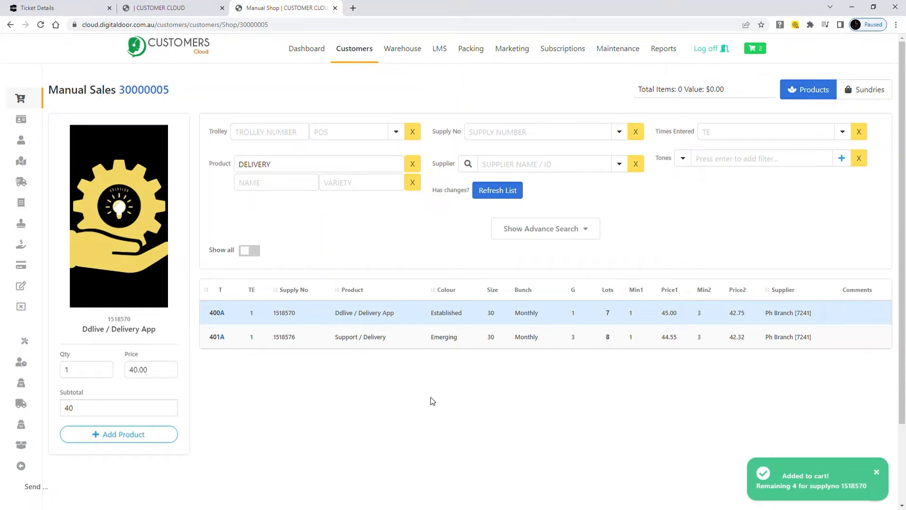
{"action": "left_click", "coordinate": [879, 474]}
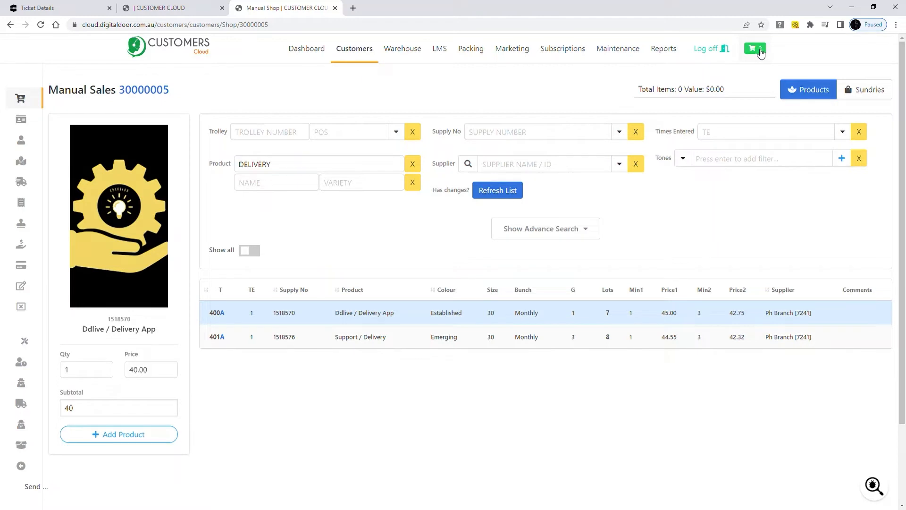
- Show the advanced search filters and refresh the product list
{"action": "left_click", "coordinate": [699, 159]}
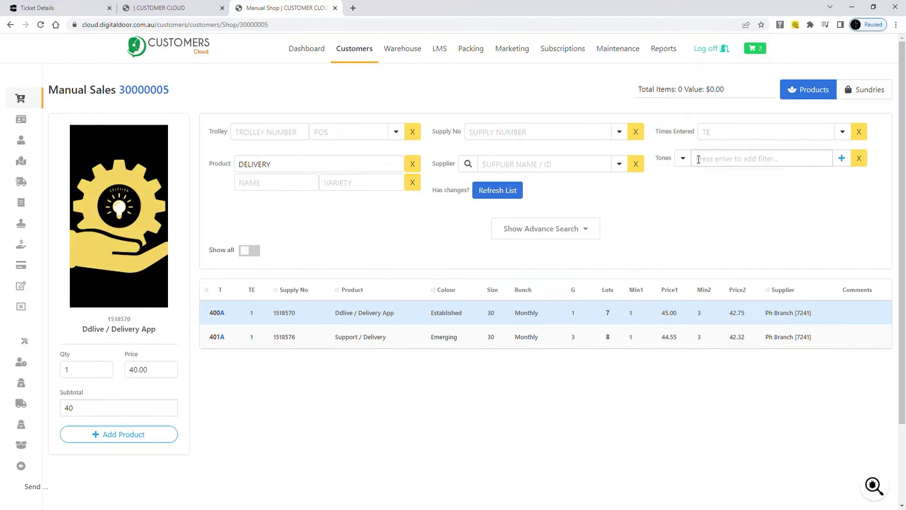
{"action": "left_click", "coordinate": [590, 228]}
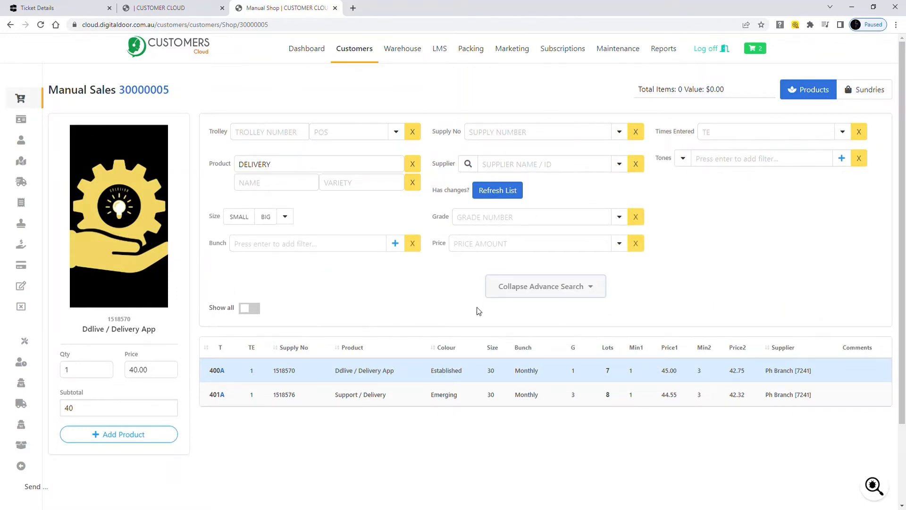
{"action": "left_click", "coordinate": [504, 195]}
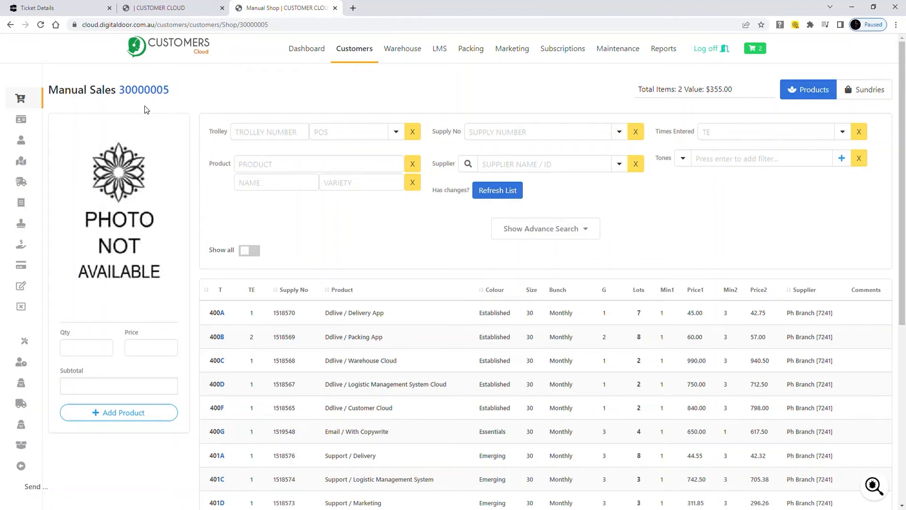
- Open the cart's checkout details and proceed to create the packing order
{"action": "left_click", "coordinate": [754, 49]}
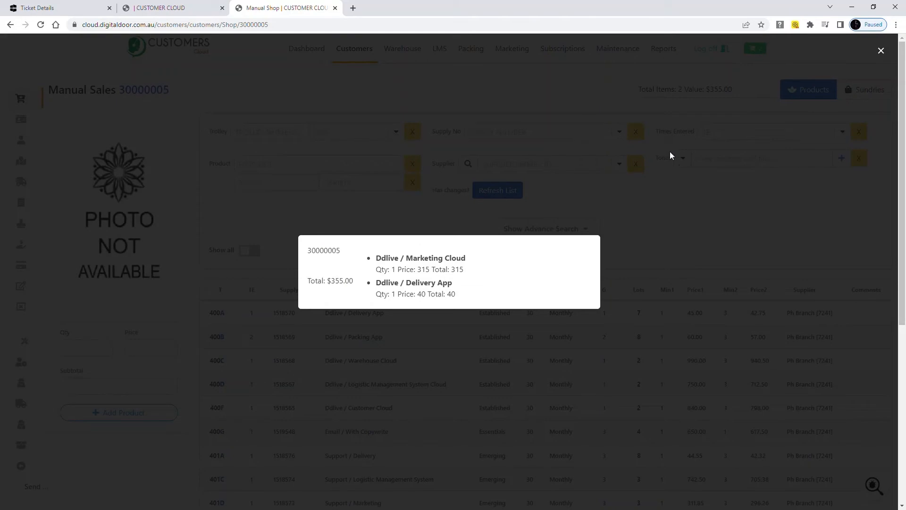
{"action": "left_click", "coordinate": [425, 292]}
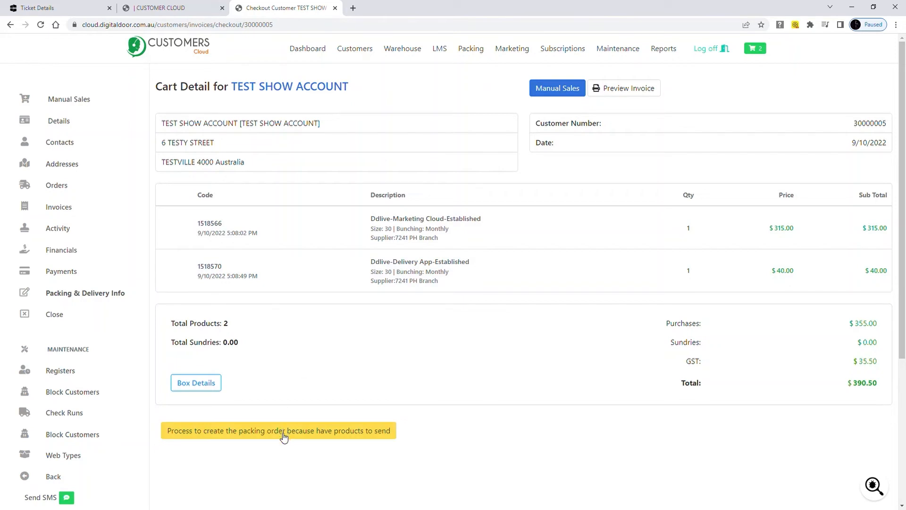
{"action": "left_click", "coordinate": [249, 435]}
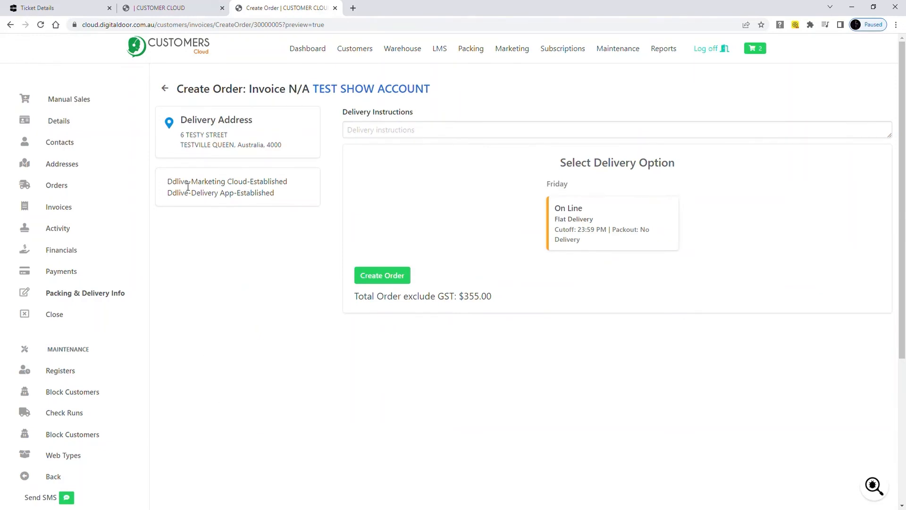
- Enter the delivery instructions "Please leave under portico next to the gate. Beware dog, dont go around the back."
{"action": "left_click", "coordinate": [362, 136]}
{"action": "type", "text": "pLEASE"}
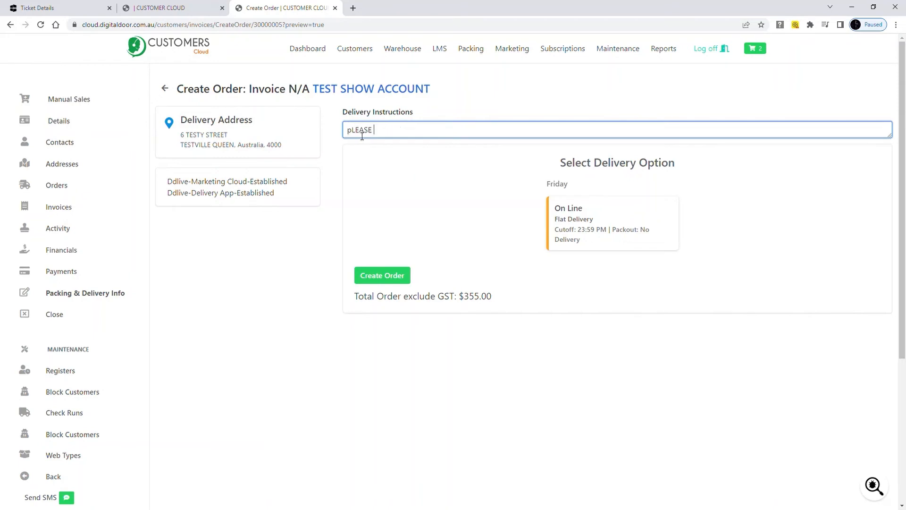
{"action": "key", "text": "BackSpace"}
{"action": "key", "text": "BackSpace"}
{"action": "key", "text": "BackSpace"}
{"action": "key", "text": "BackSpace"}
{"action": "key", "text": "BackSpace"}
{"action": "key", "text": "BackSpace"}
{"action": "type", "text": "Please leave under portico next to the gate"}
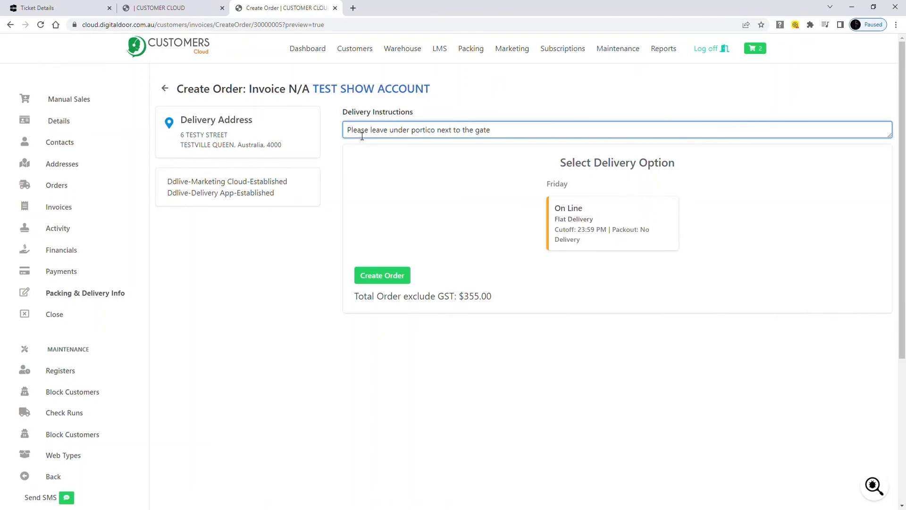
{"action": "type", "text": ". Beware dog, dont go around the back."}
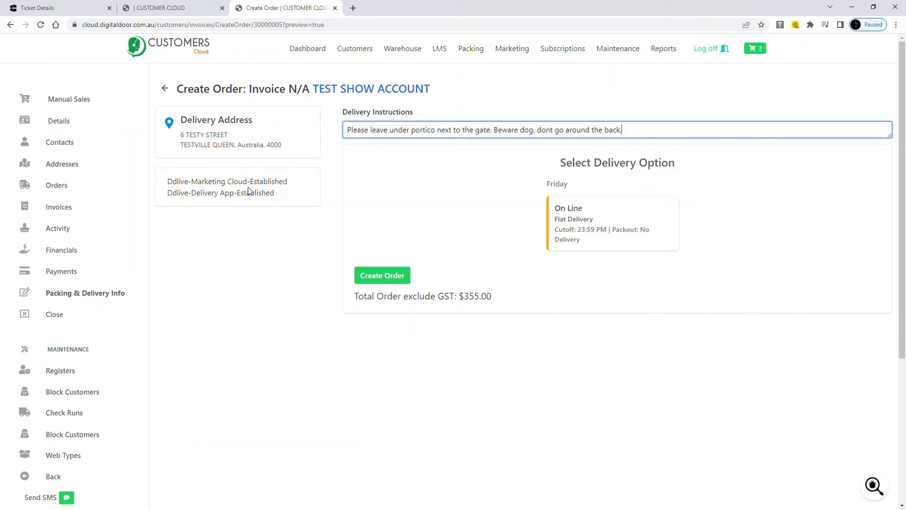
- Select the Friday On Line delivery option and create the order
{"action": "left_click", "coordinate": [585, 220]}
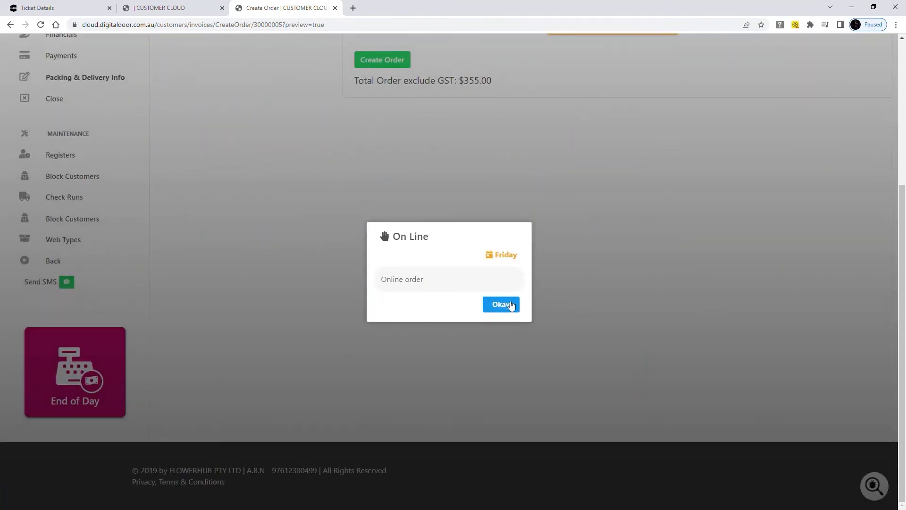
{"action": "left_click", "coordinate": [503, 302]}
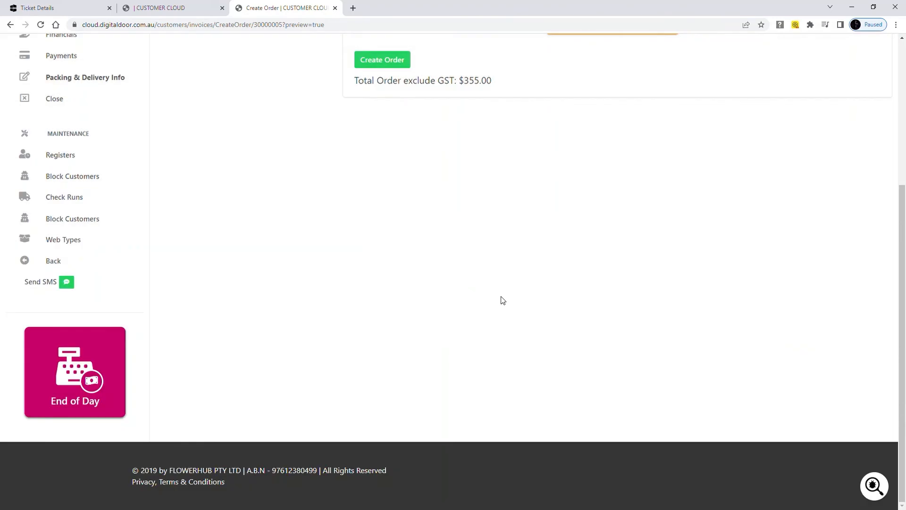
{"action": "left_click", "coordinate": [391, 64]}
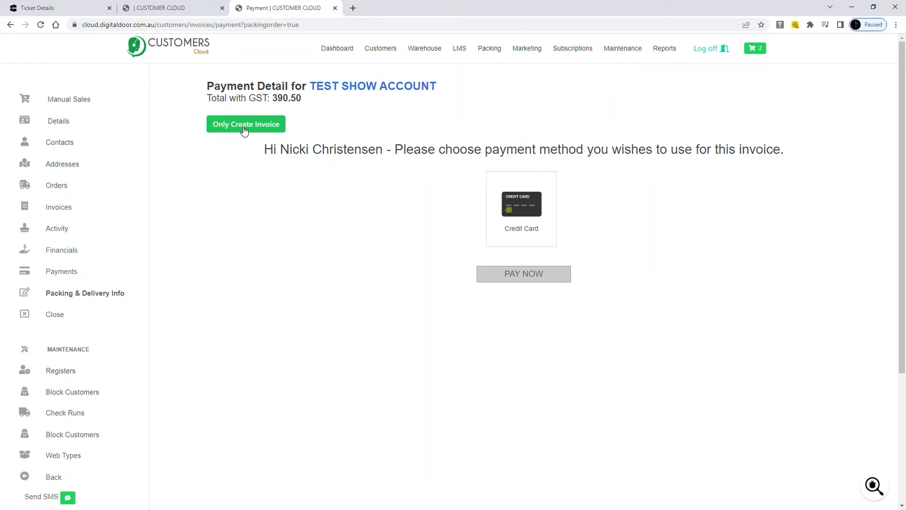
- View the new card entry form under the Credit Card payment method
{"action": "left_click", "coordinate": [521, 201]}
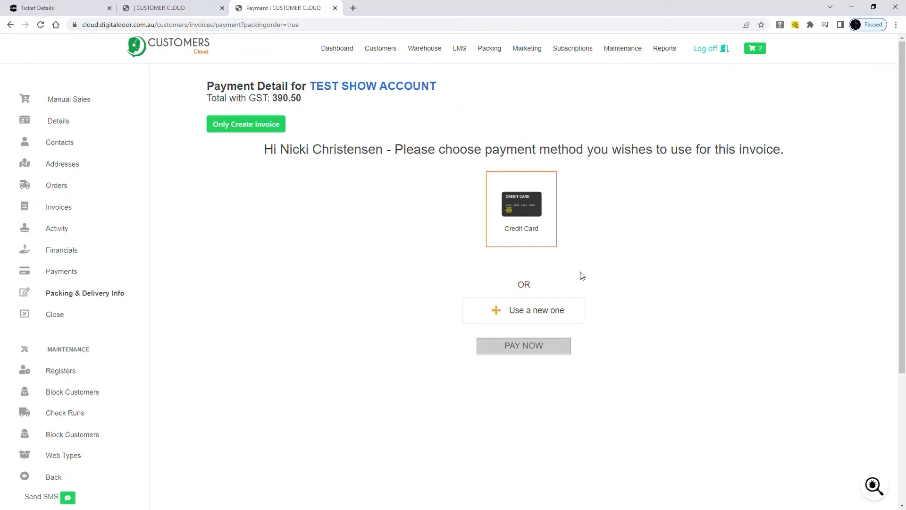
{"action": "left_click", "coordinate": [530, 319]}
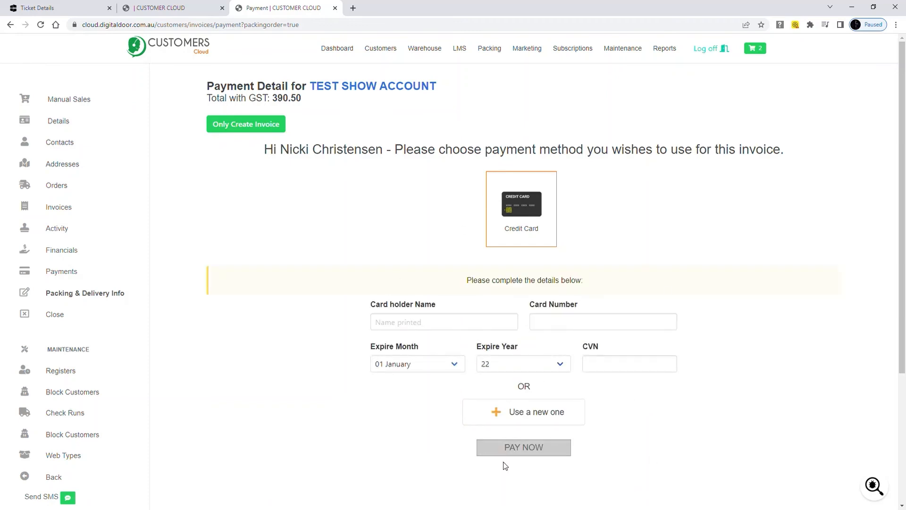
{"action": "left_click", "coordinate": [535, 227]}
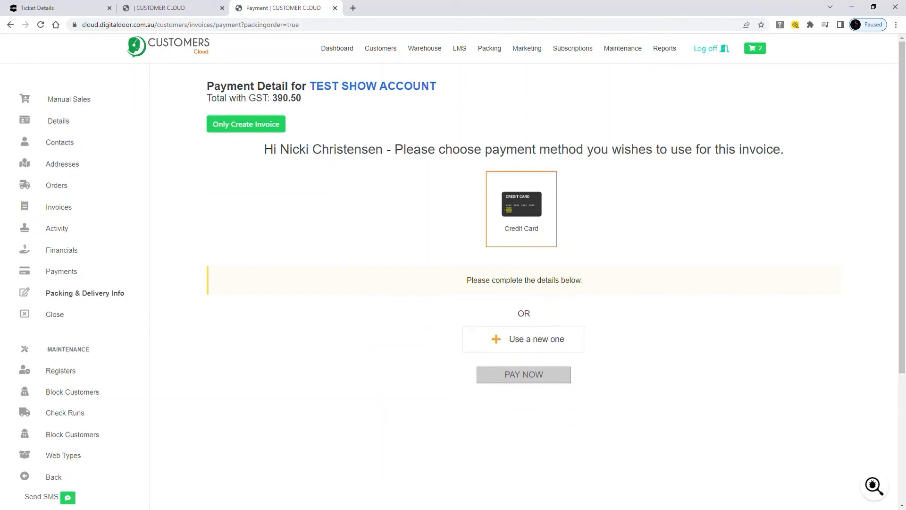
- Create only the invoice for the packing order, with WALKOUT as the payment type
{"action": "left_click", "coordinate": [244, 126]}
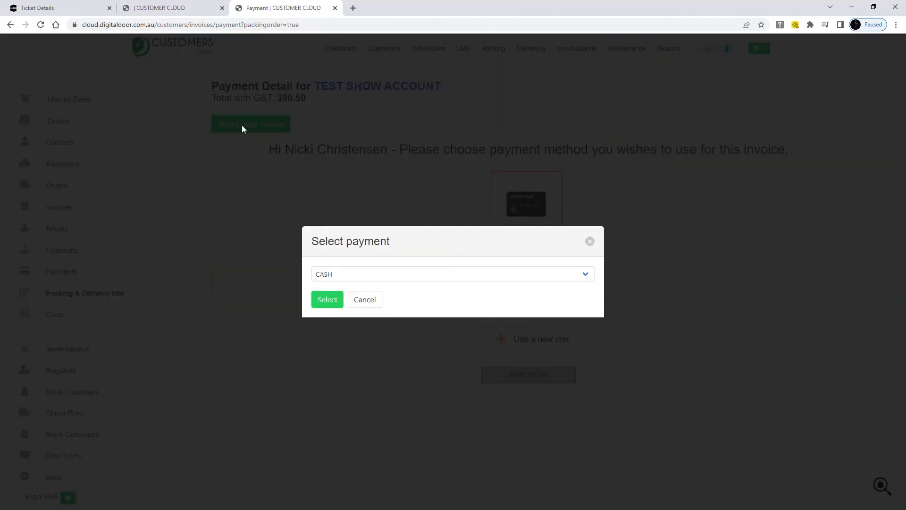
{"action": "left_click", "coordinate": [586, 277]}
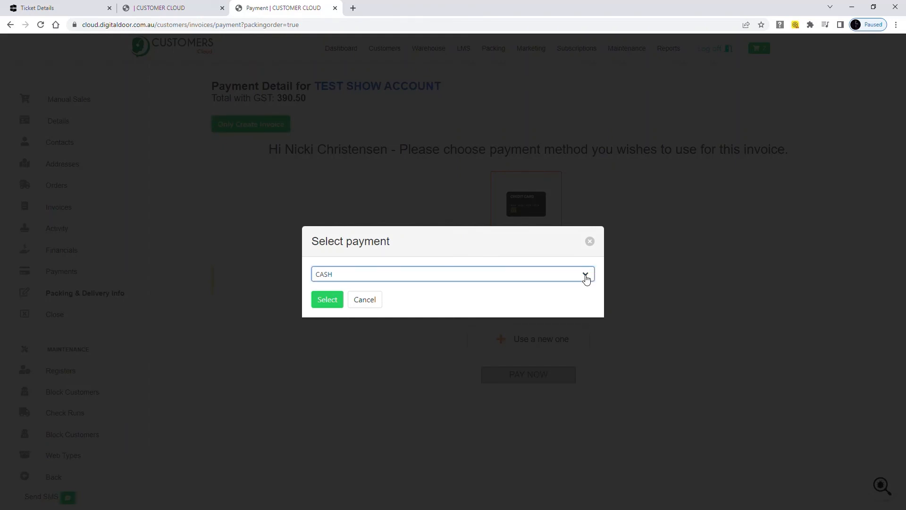
{"action": "left_click", "coordinate": [558, 383]}
{"action": "left_click", "coordinate": [332, 299]}
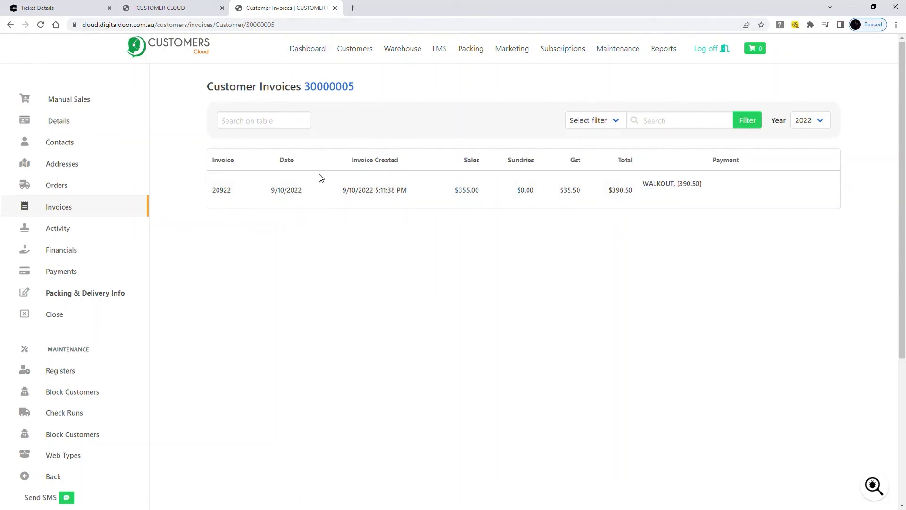
- View the Credit Card entry form on the new invoice's payment page and close the customer record
{"action": "mouse_move", "coordinate": [425, 203]}
{"action": "mouse_move", "coordinate": [717, 196]}
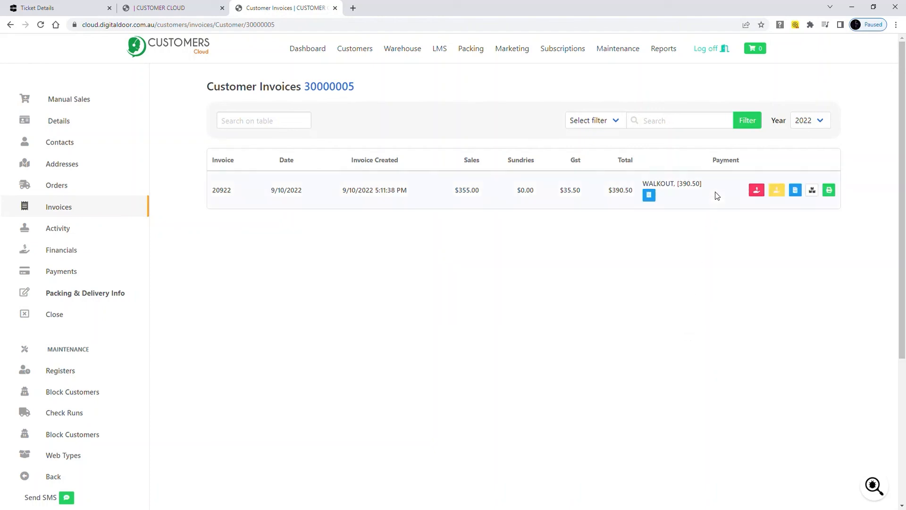
{"action": "left_click", "coordinate": [777, 191]}
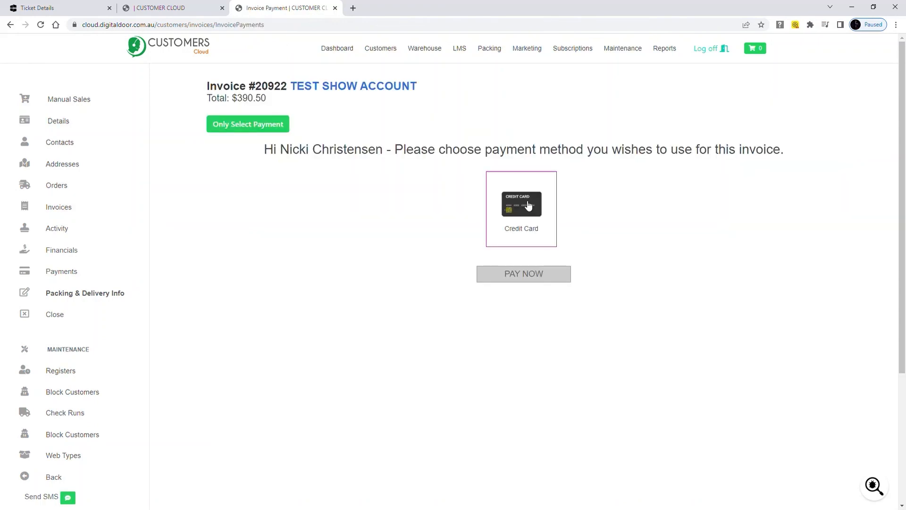
{"action": "left_click", "coordinate": [528, 206]}
{"action": "left_click", "coordinate": [522, 317]}
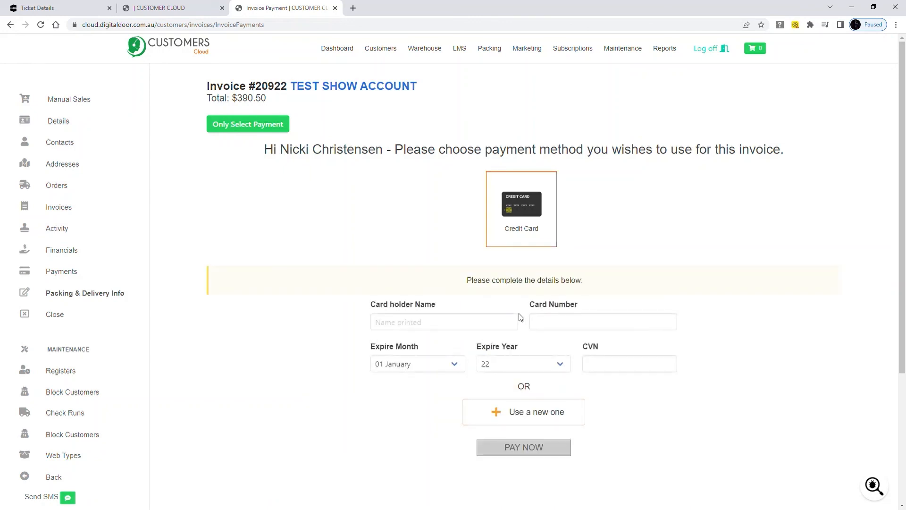
{"action": "left_click", "coordinate": [467, 320]}
{"action": "left_click", "coordinate": [60, 318]}
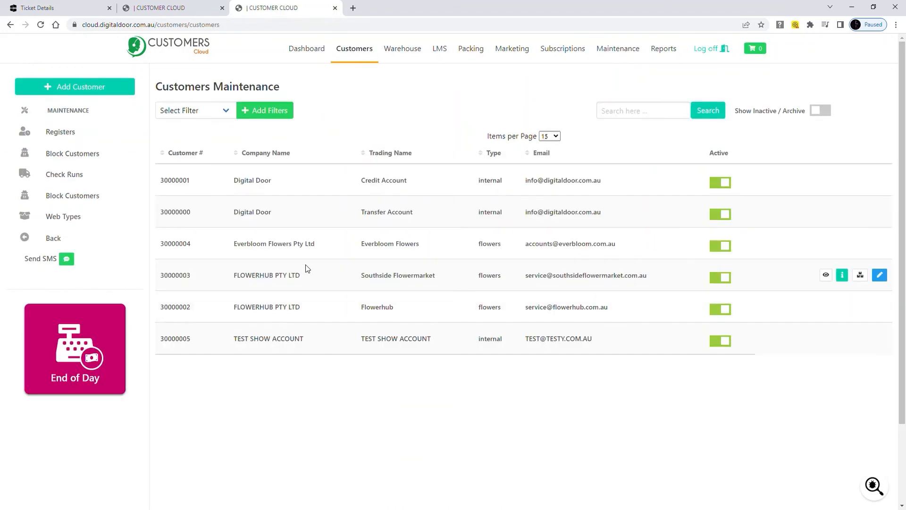